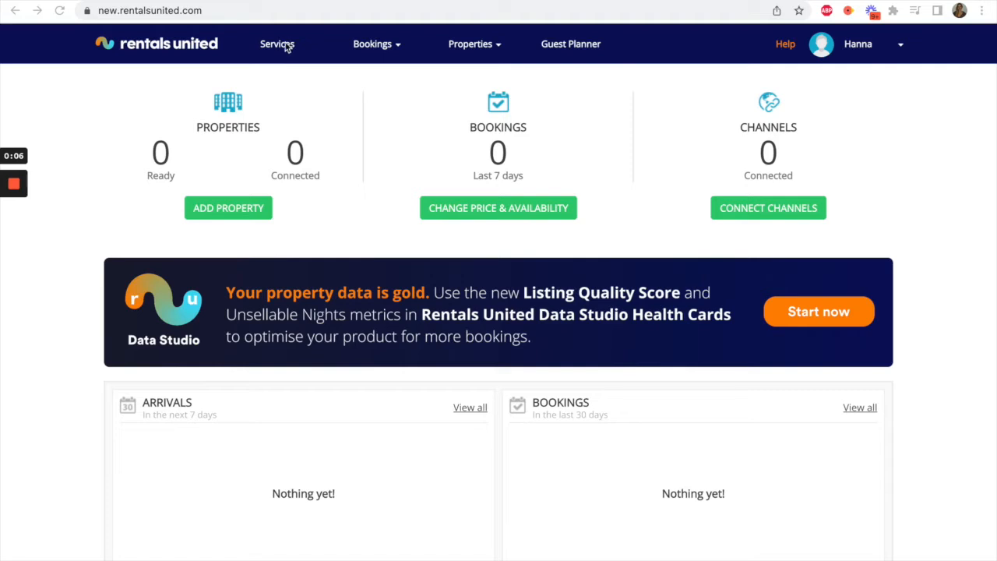
- Find Airbnb among the sales channels in the services list and start connecting to it
left_click(284, 47)
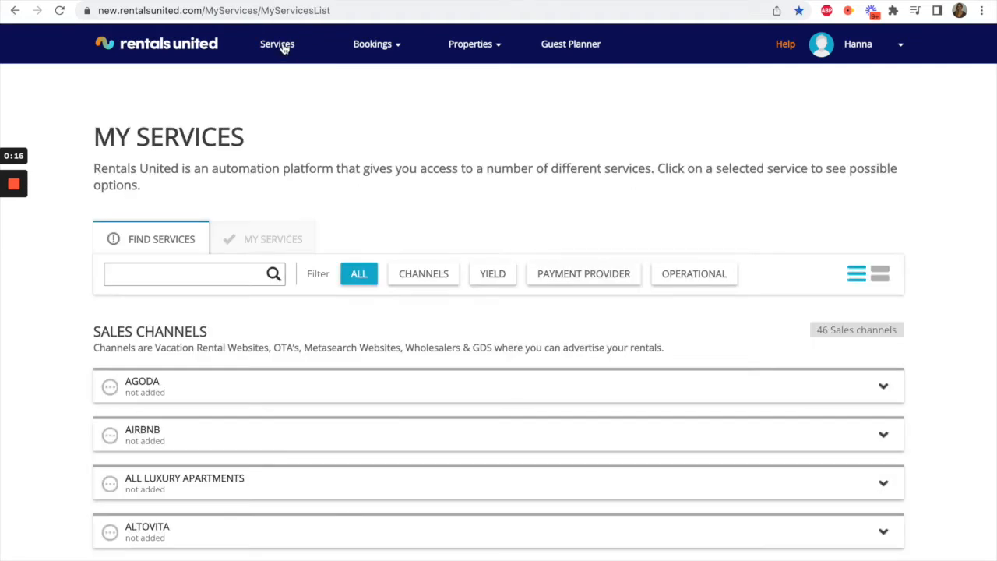
left_click(246, 438)
scroll(348, 419, "down", 2)
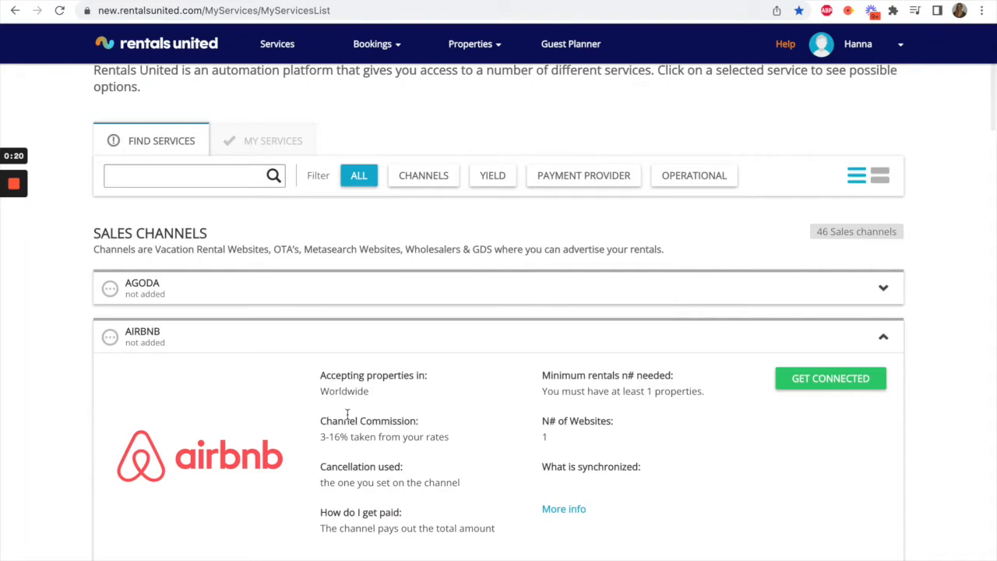
left_click(818, 379)
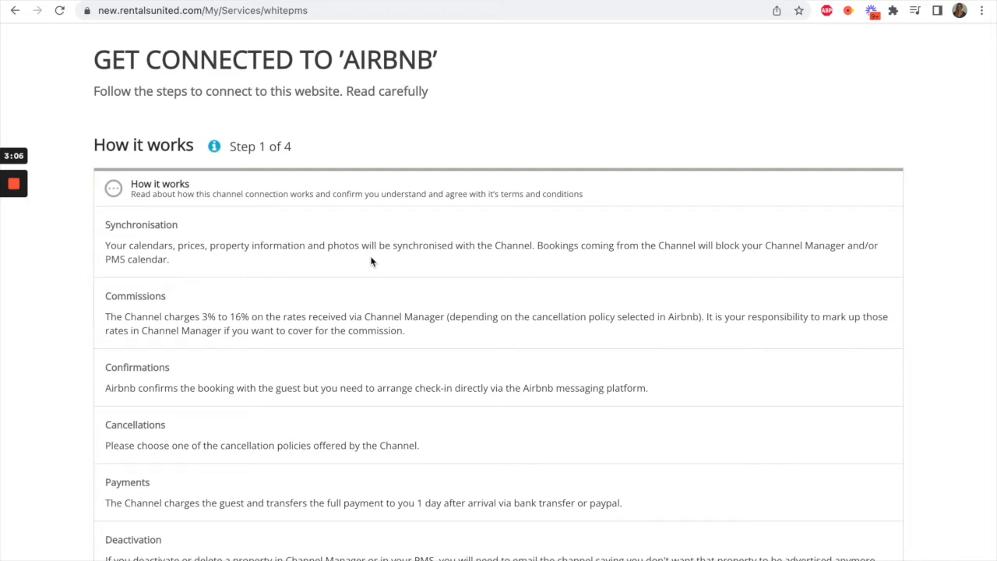
- Attest to having read and understood Airbnb's basic connection rules and save the How it works stage
scroll(371, 262, "down", 2)
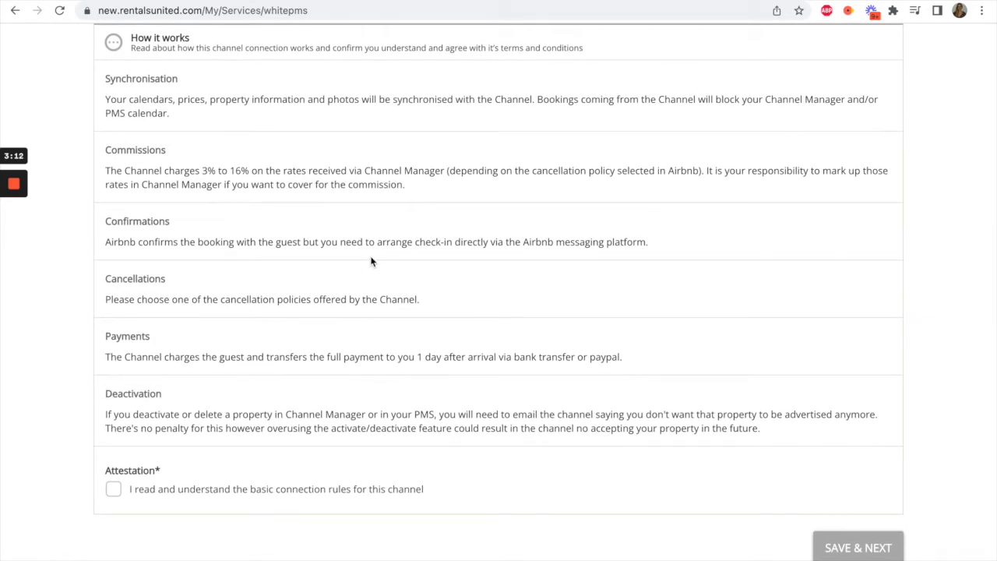
left_click(113, 489)
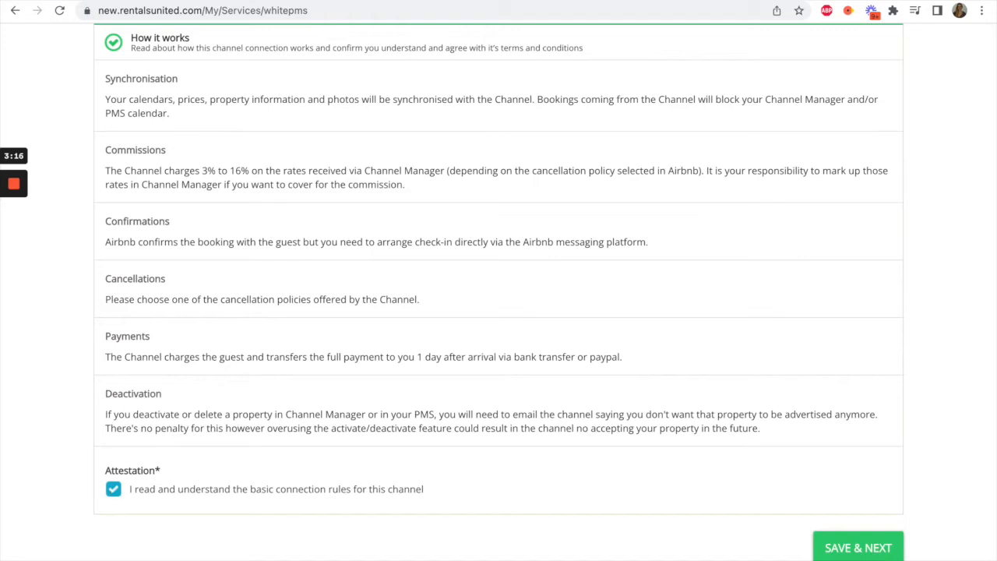
left_click(848, 550)
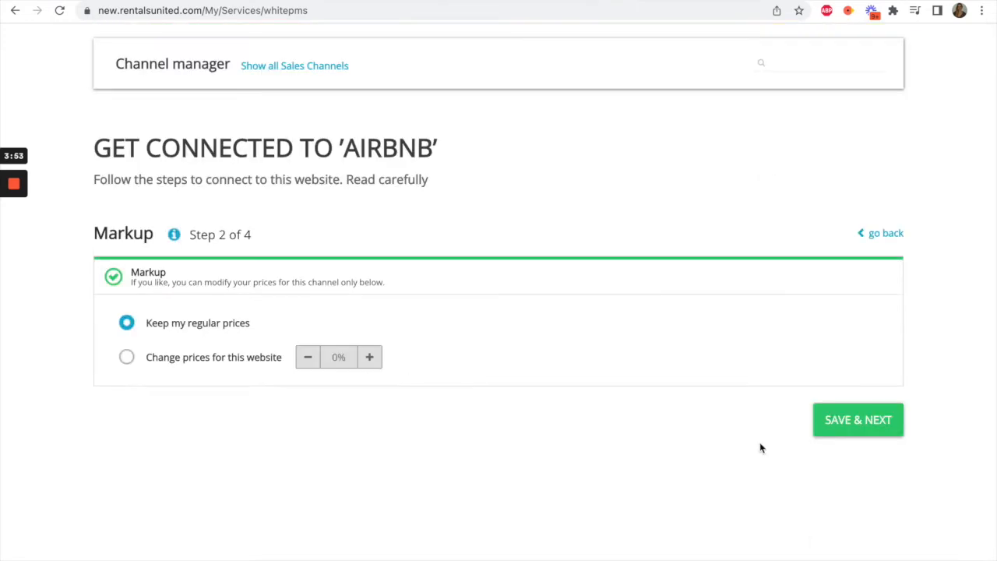
- Keep the regular prices for Airbnb without a price change and save the Markup stage
left_click(127, 357)
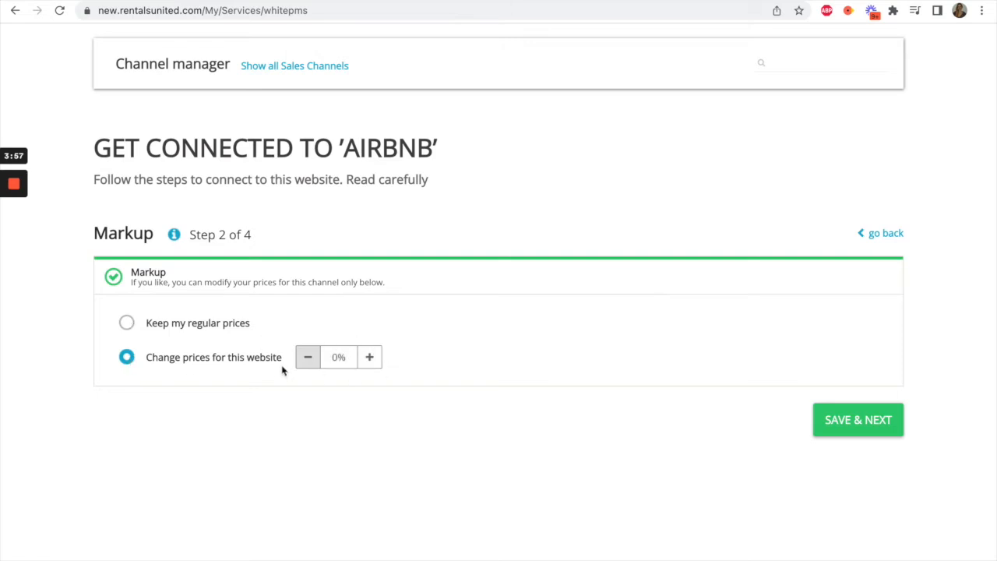
left_click(127, 323)
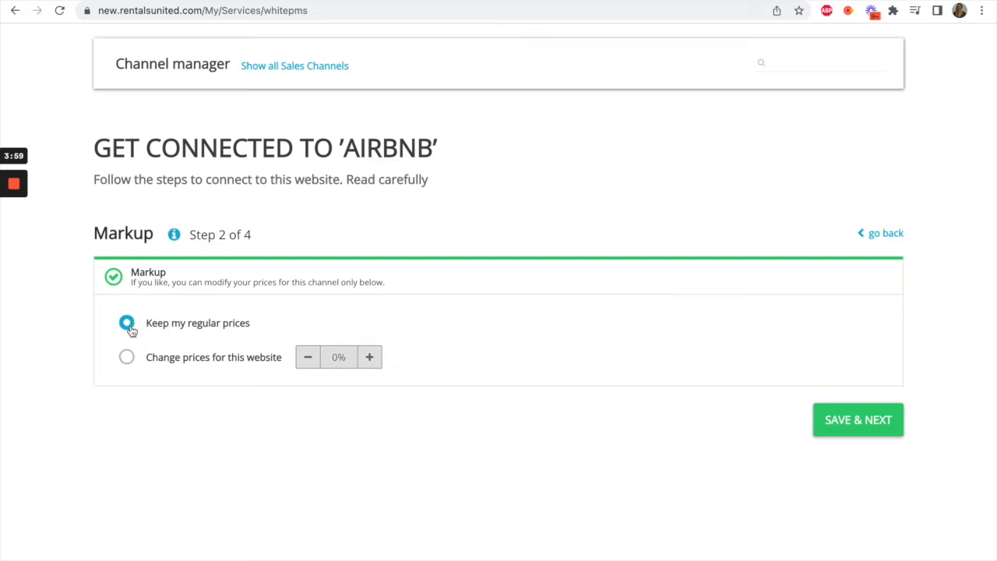
left_click(848, 425)
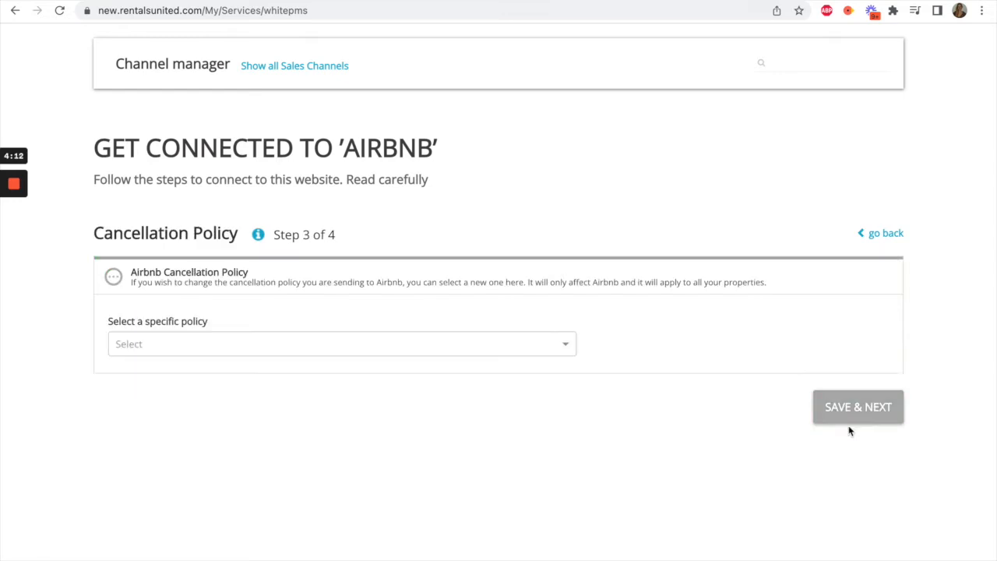
- Save Strict (50% refund up until 1 week prior to arrival) as the Airbnb cancellation policy and keep the regular minimum stay
left_click(569, 346)
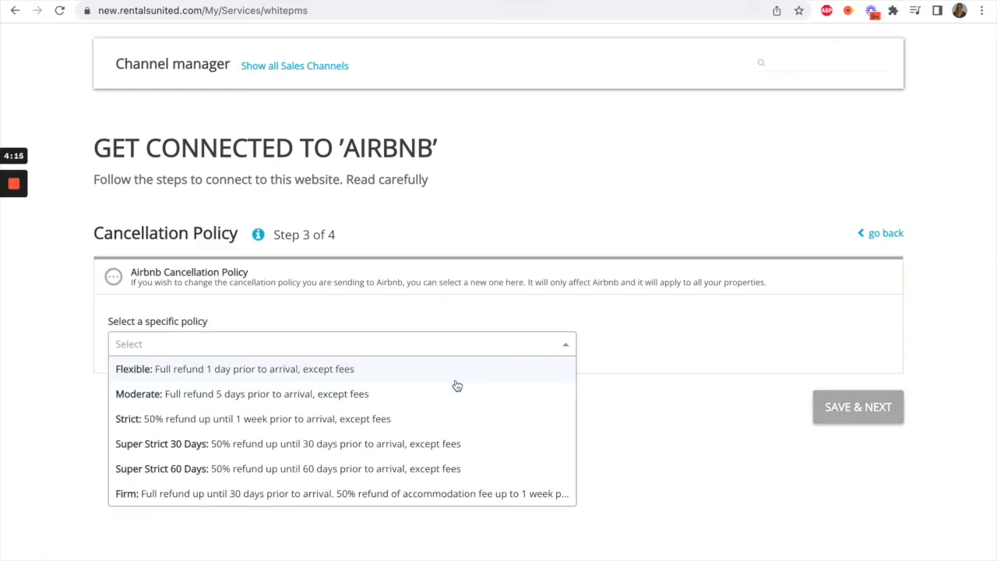
left_click(438, 424)
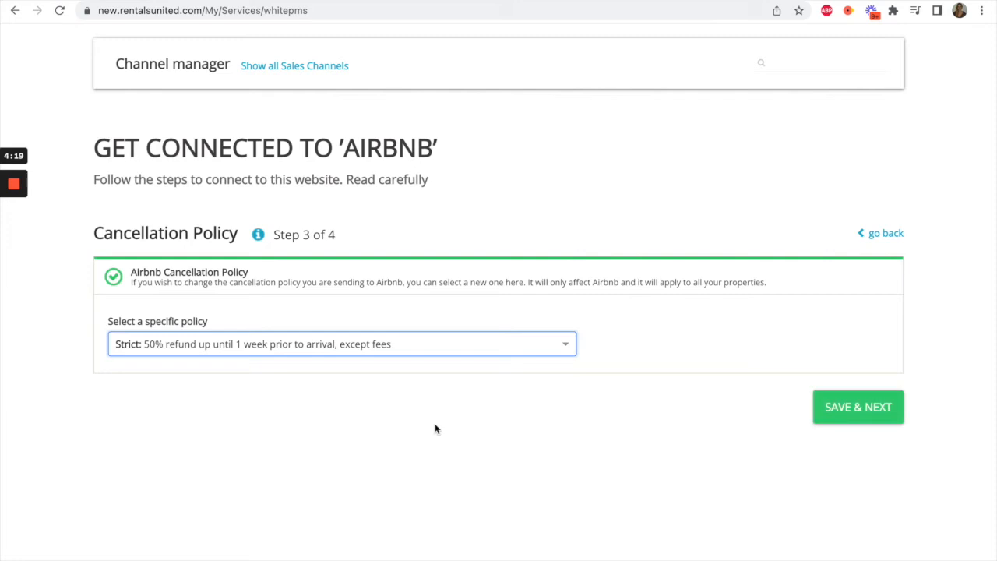
left_click(854, 414)
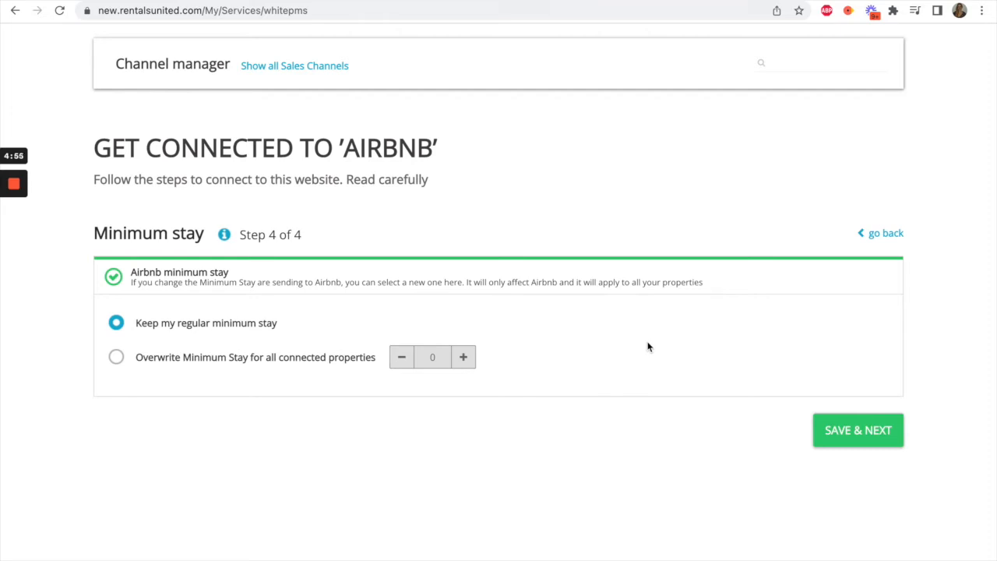
left_click(858, 429)
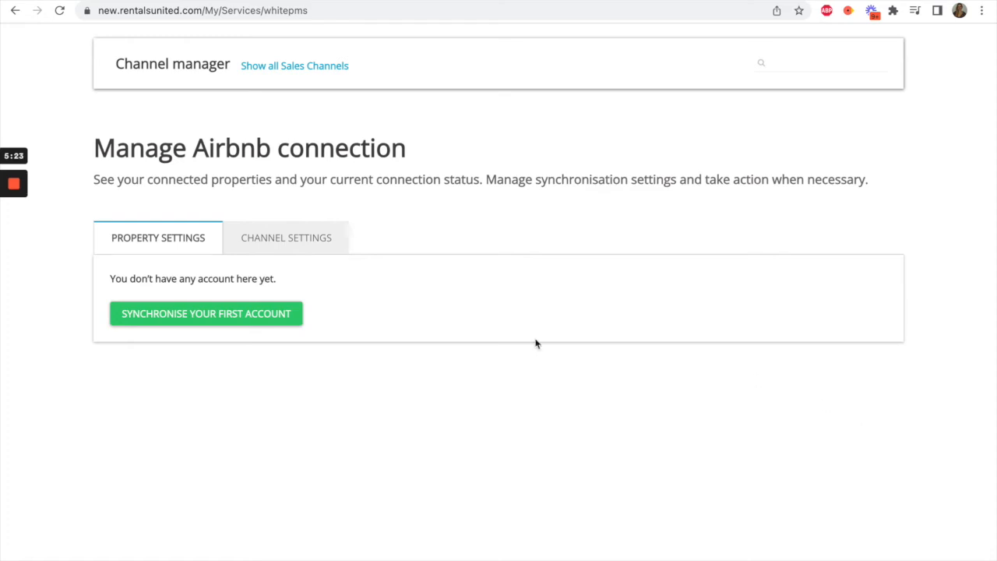
- Enable sending extra fees to Airbnb in the connection's channel settings
left_click(271, 242)
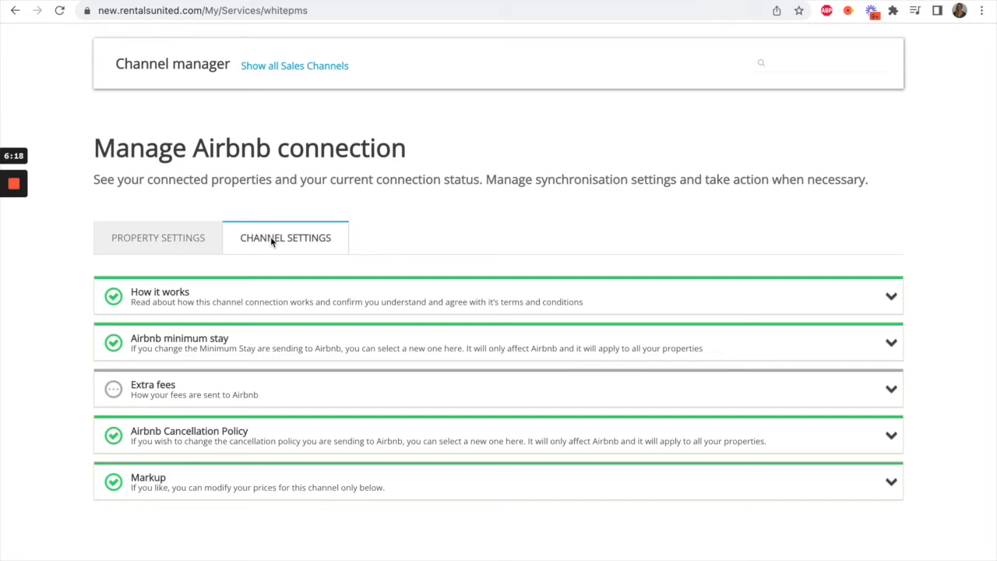
left_click(243, 387)
scroll(319, 402, "down", 3)
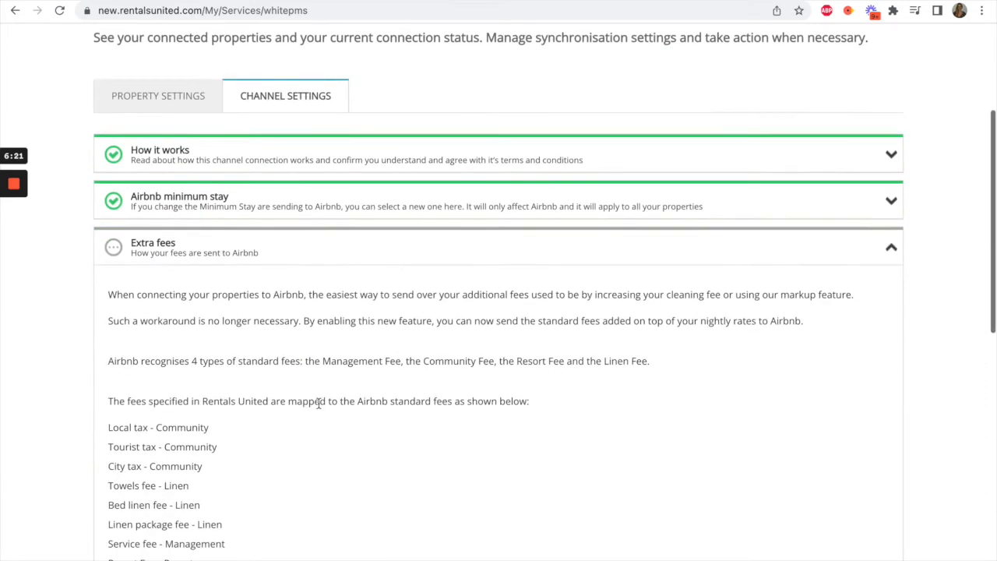
scroll(318, 403, "down", 3)
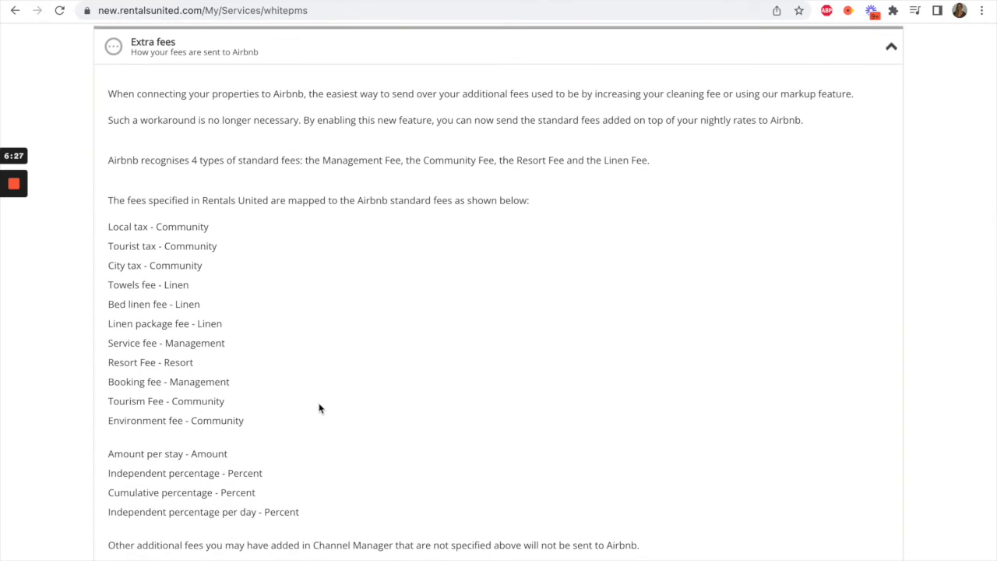
scroll(319, 407, "down", 5)
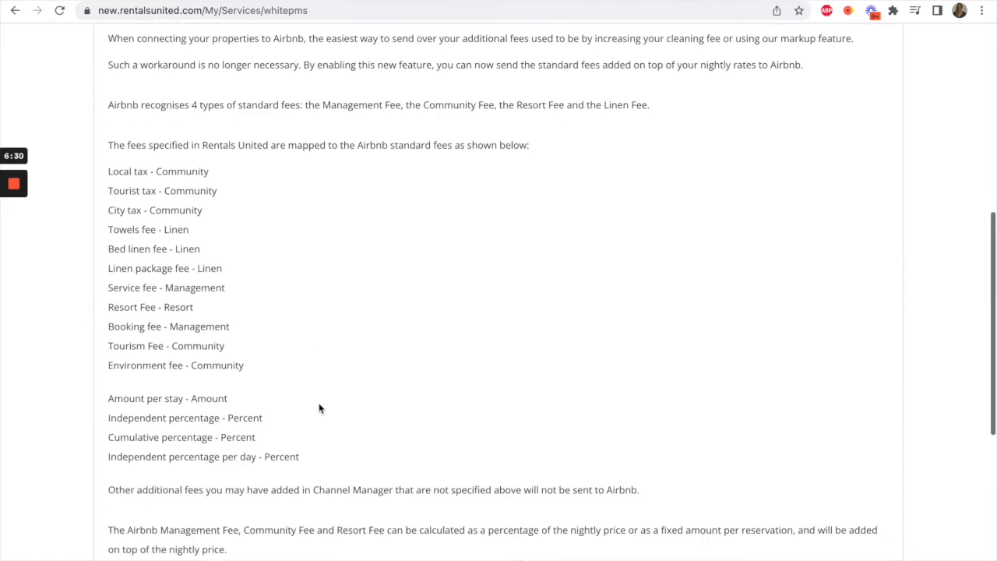
scroll(318, 408, "down", 3)
left_click(126, 505)
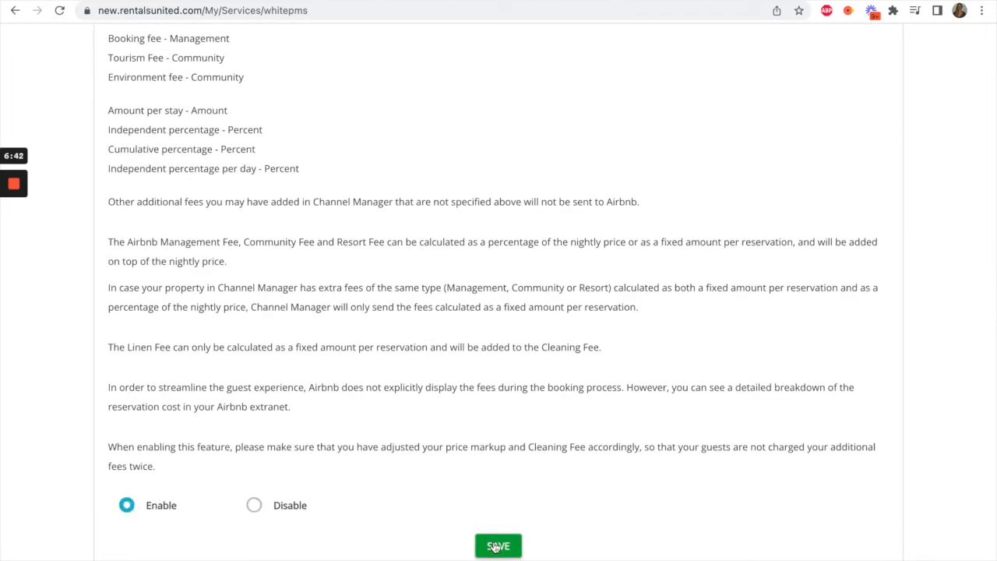
- Review how the extra fees and their calculation types are mapped to Airbnb's standard fees
scroll(494, 547, "up", 2)
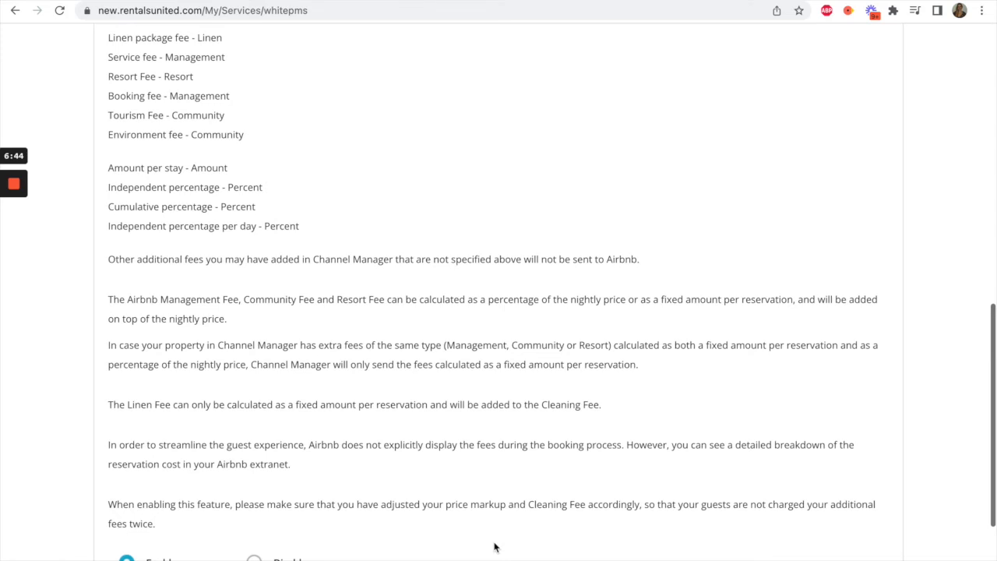
scroll(493, 547, "up", 2)
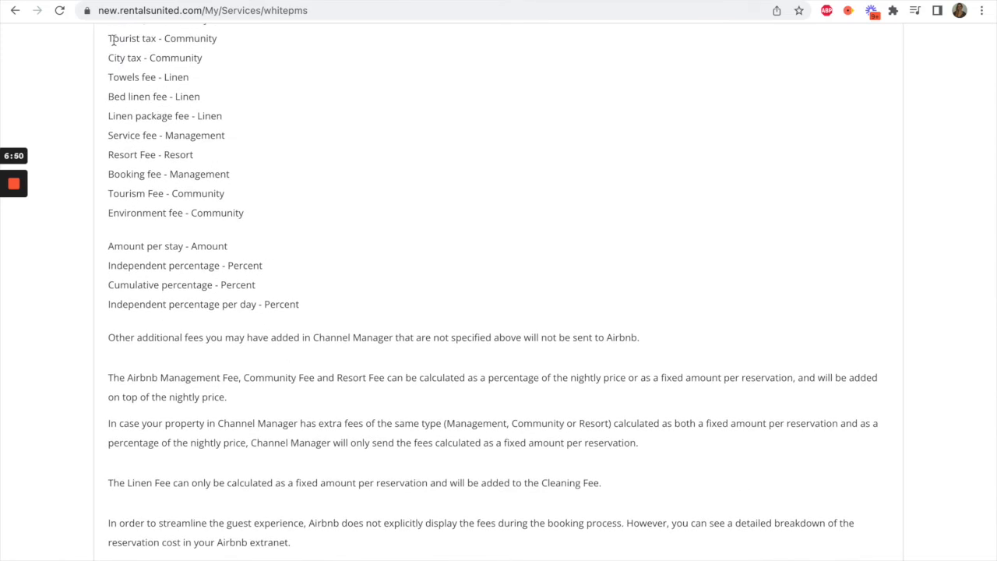
left_click_drag(113, 38, 149, 58)
left_click_drag(190, 100, 245, 205)
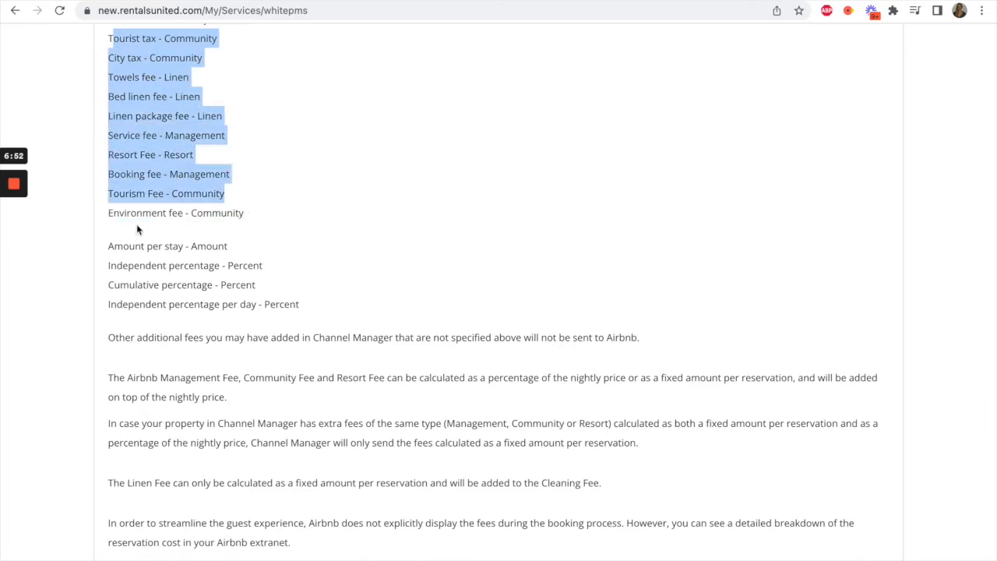
left_click_drag(110, 245, 302, 316)
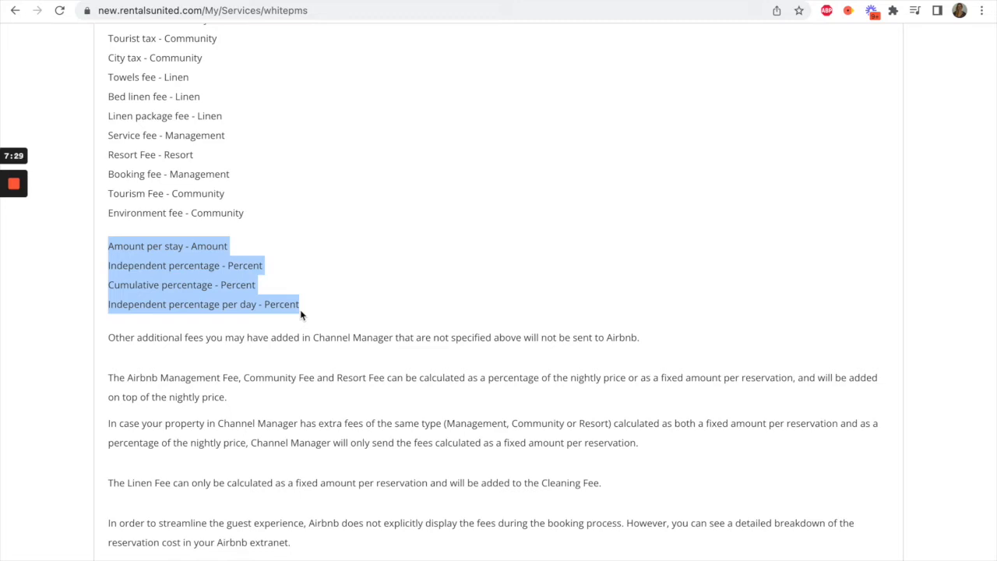
scroll(300, 312, "up", 5)
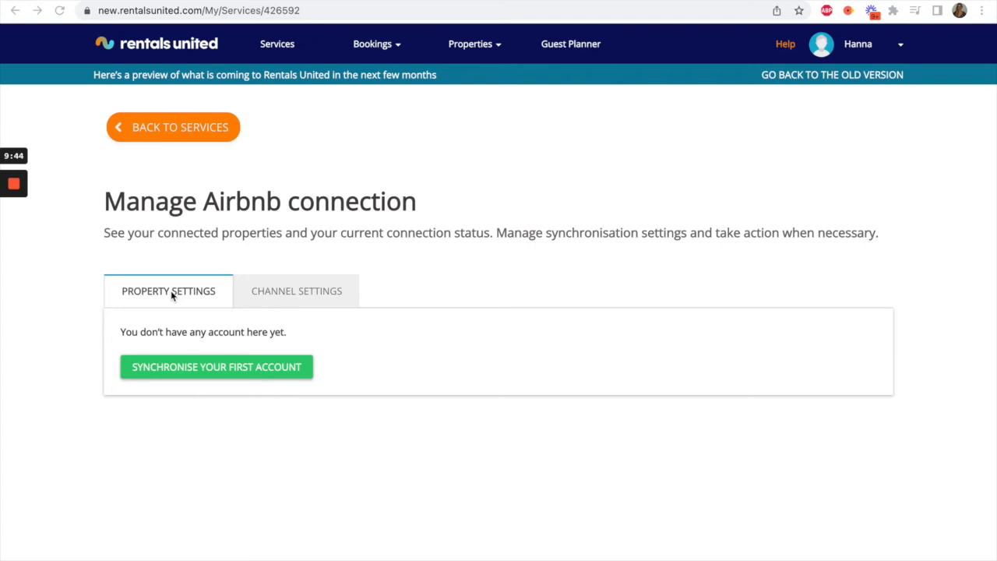
- Start synchronising the first Airbnb account and log in to Airbnb with the host's Google account
left_click(217, 369)
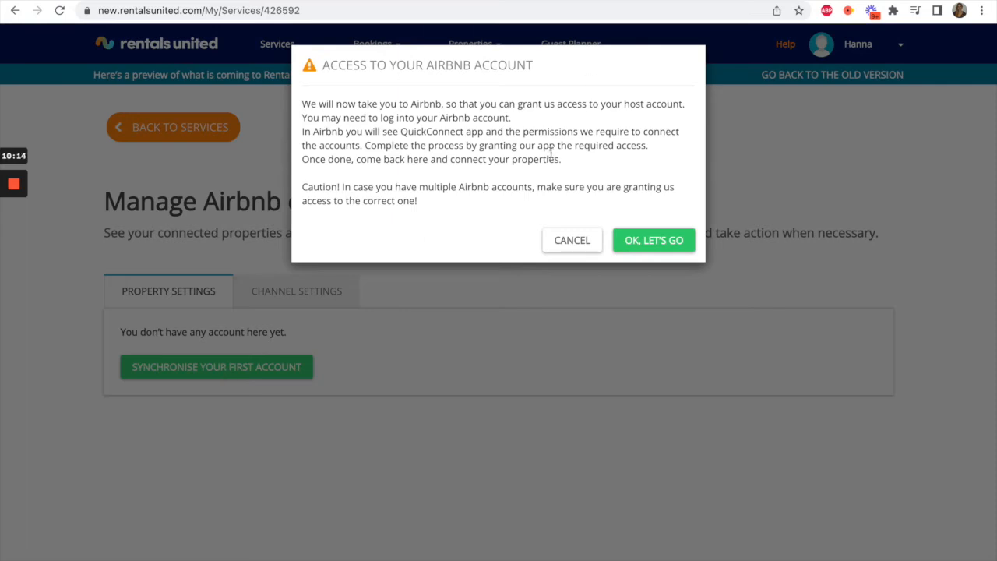
left_click(645, 242)
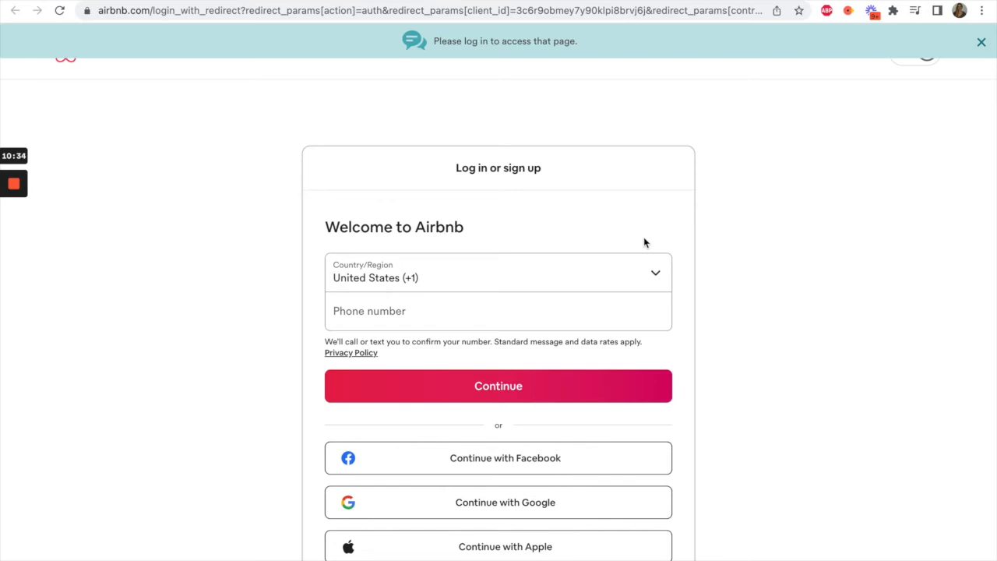
left_click(581, 503)
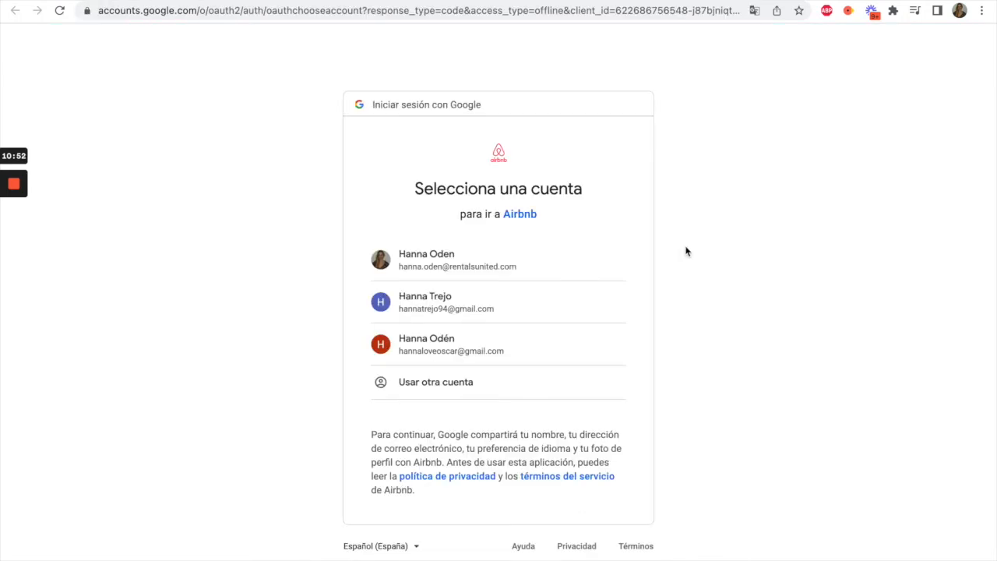
left_click(538, 258)
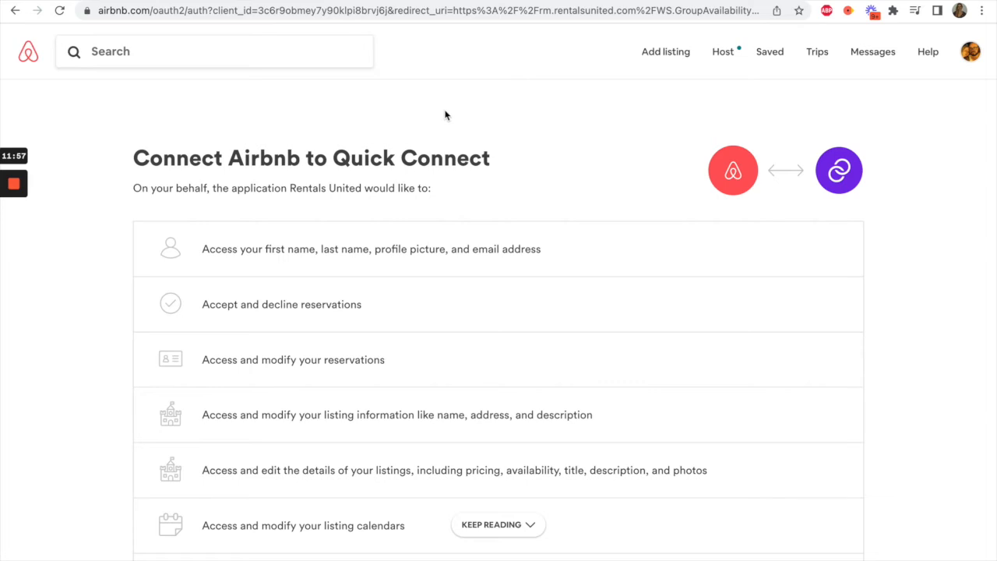
- Agree to the Airbnb Additional Terms of Service and allow Quick Connect to access the host account
scroll(450, 265, "down", 4)
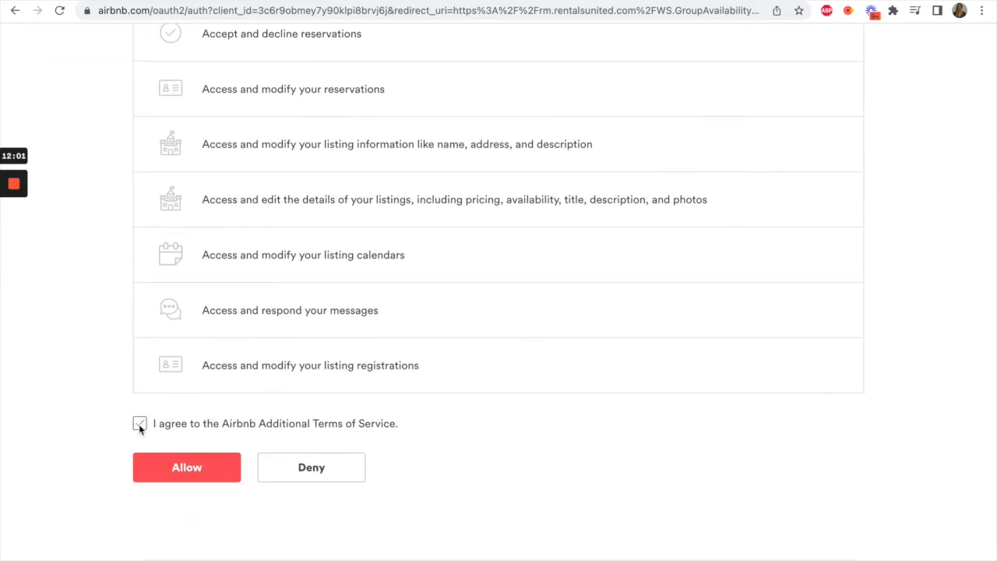
left_click(139, 423)
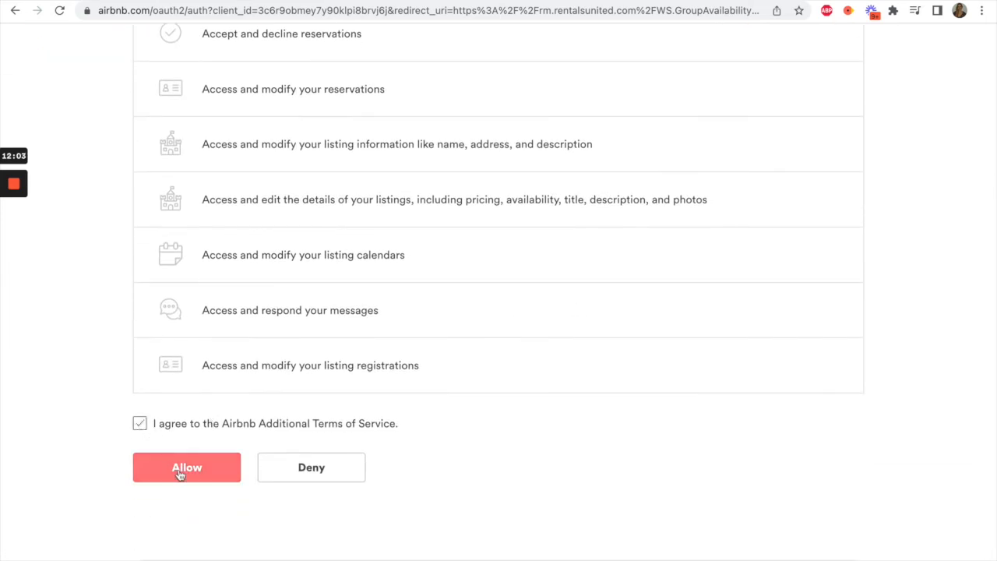
left_click(180, 471)
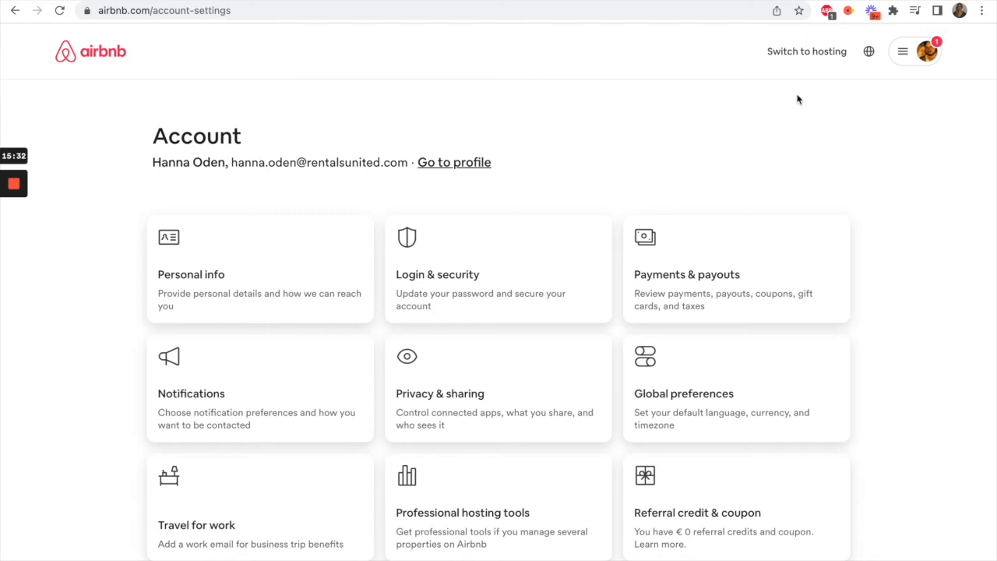
- Open the connected services in the Privacy & sharing section of the Airbnb account settings
left_click(924, 57)
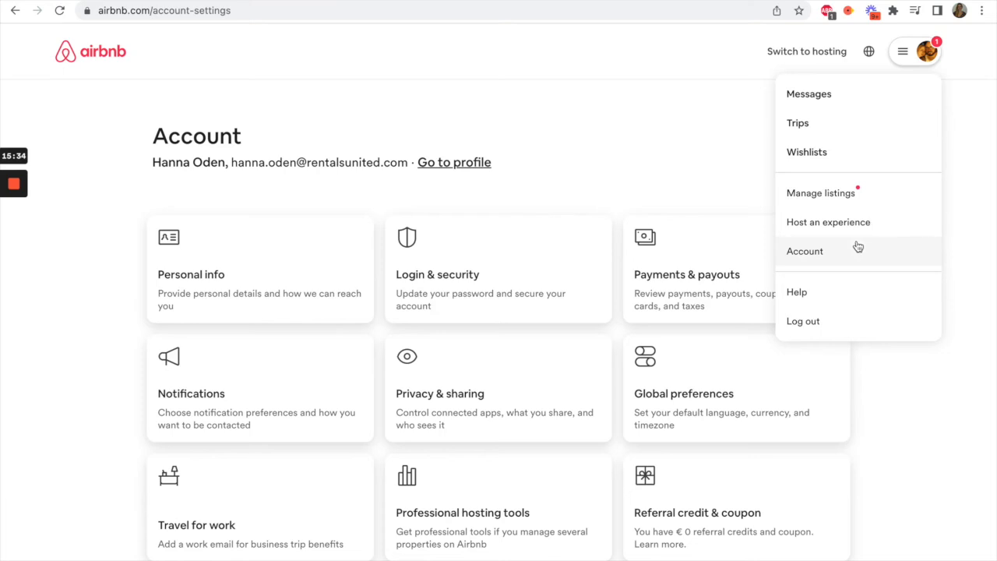
left_click(819, 258)
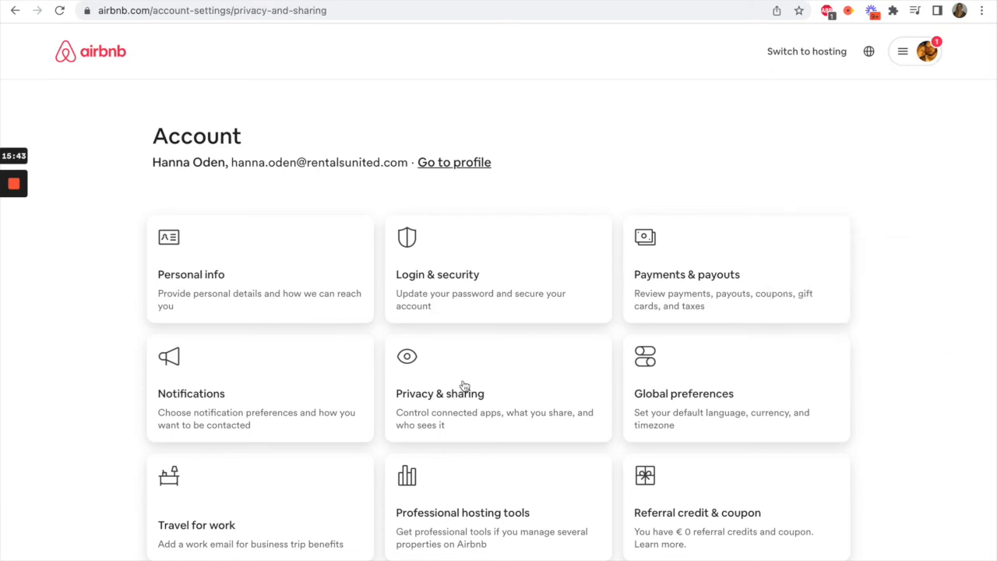
left_click(464, 384)
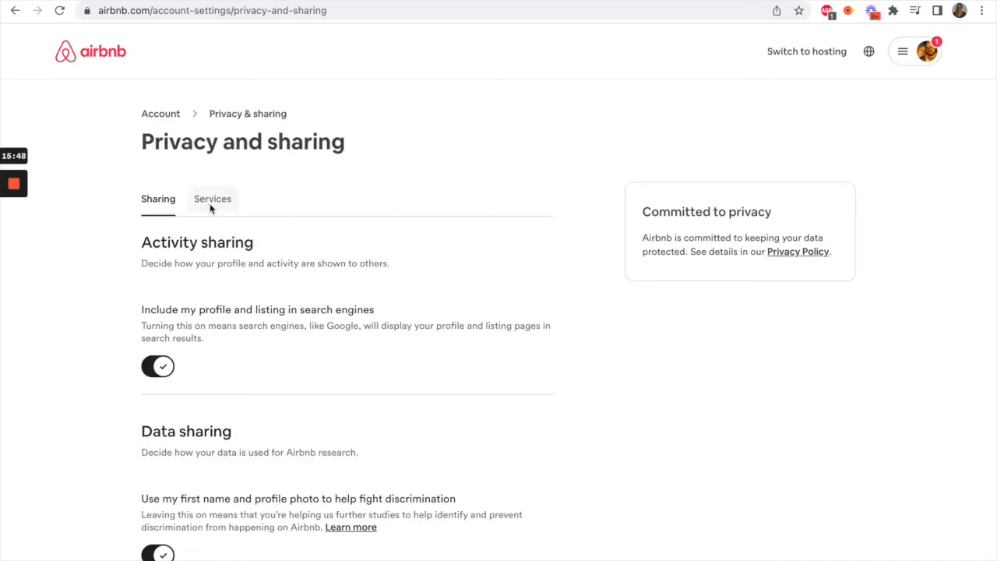
left_click(210, 204)
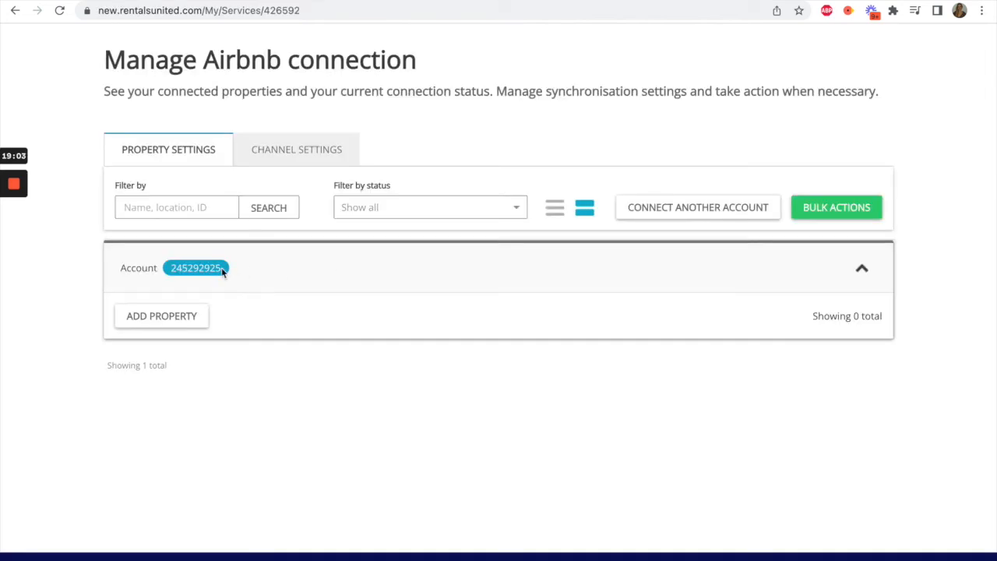
- Check the connected Airbnb account's ID in the property settings of the Rentals United connection
left_click_drag(221, 267, 169, 267)
left_click(236, 269)
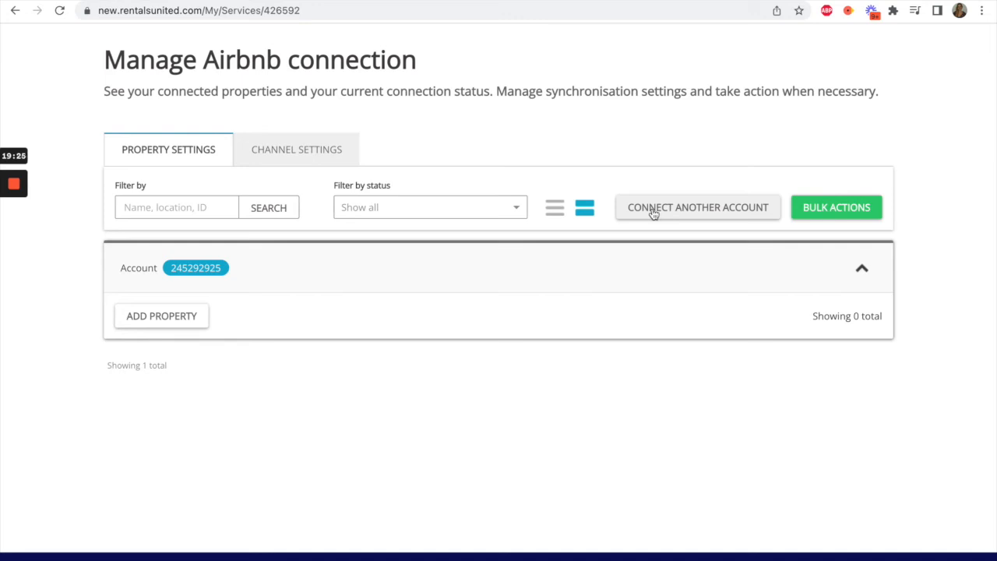
- Add a property to the connected Airbnb account and mark it as already published in Airbnb
left_click_drag(223, 270, 168, 266)
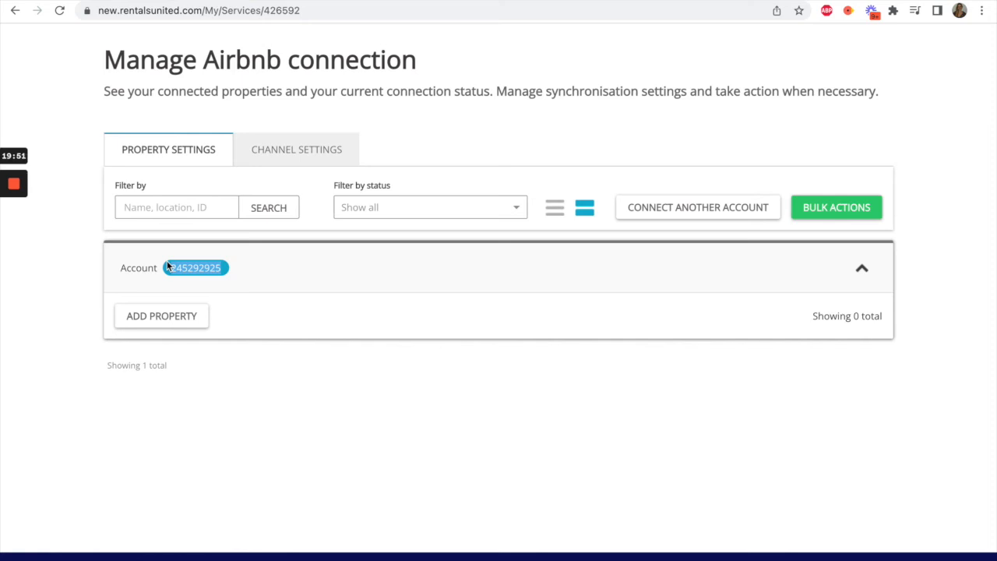
left_click(169, 321)
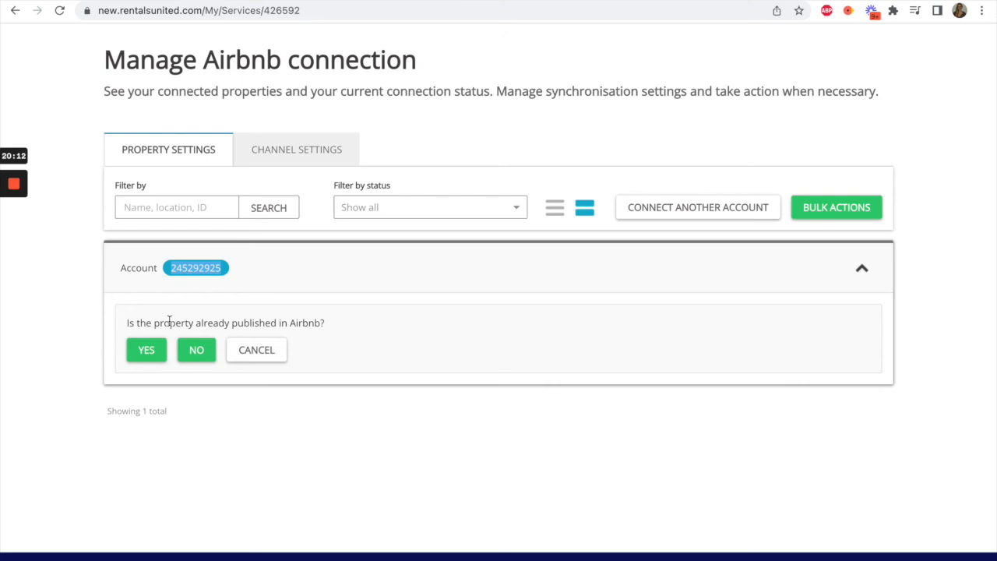
left_click(147, 349)
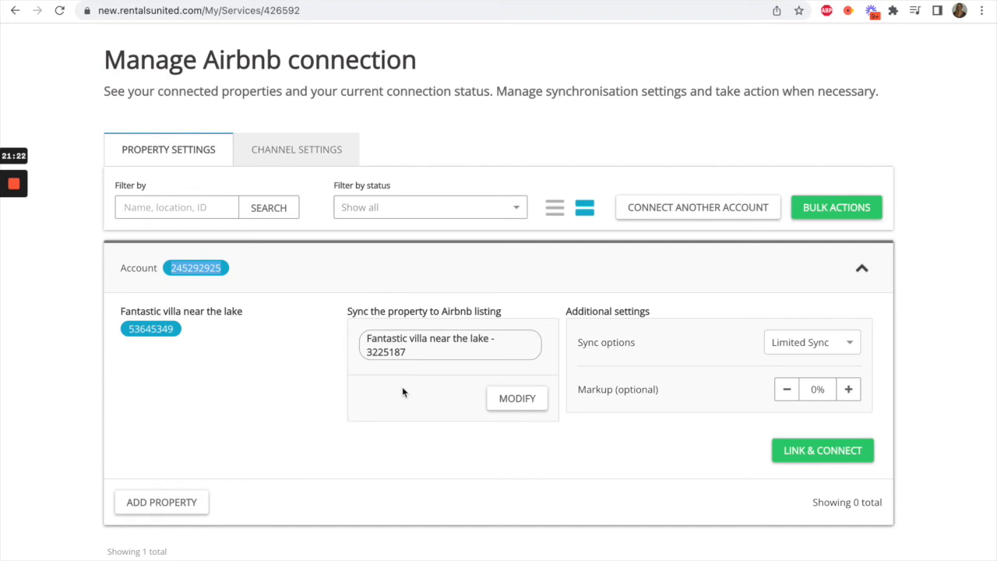
- Modify the listing match, choosing Fantastic villa near the lake as the property to sync, and save the selection
left_click(514, 397)
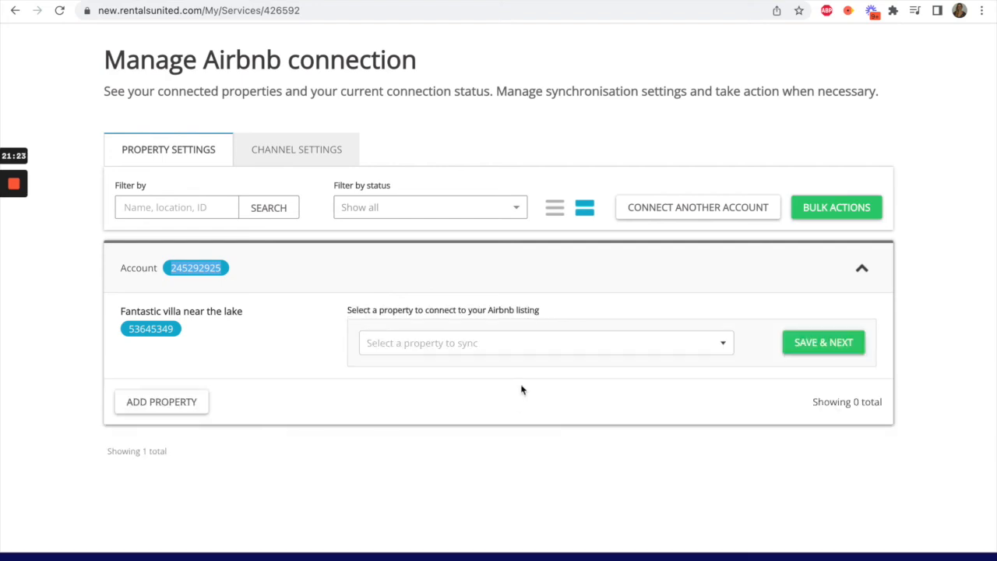
left_click(605, 350)
left_click(463, 396)
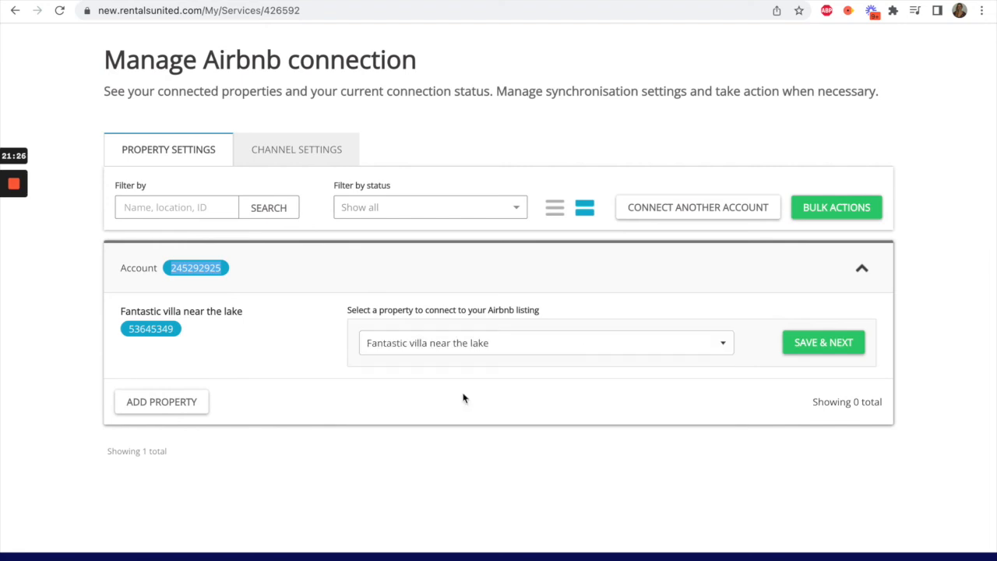
left_click(800, 343)
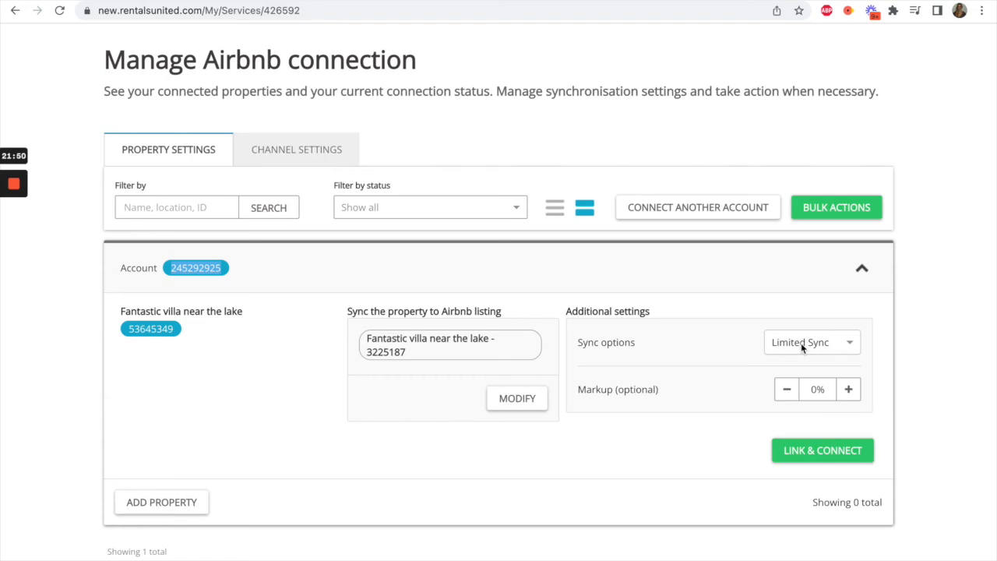
- Choose Limited Sync as the villa's sync option and link and connect it to the Airbnb listing
left_click(801, 345)
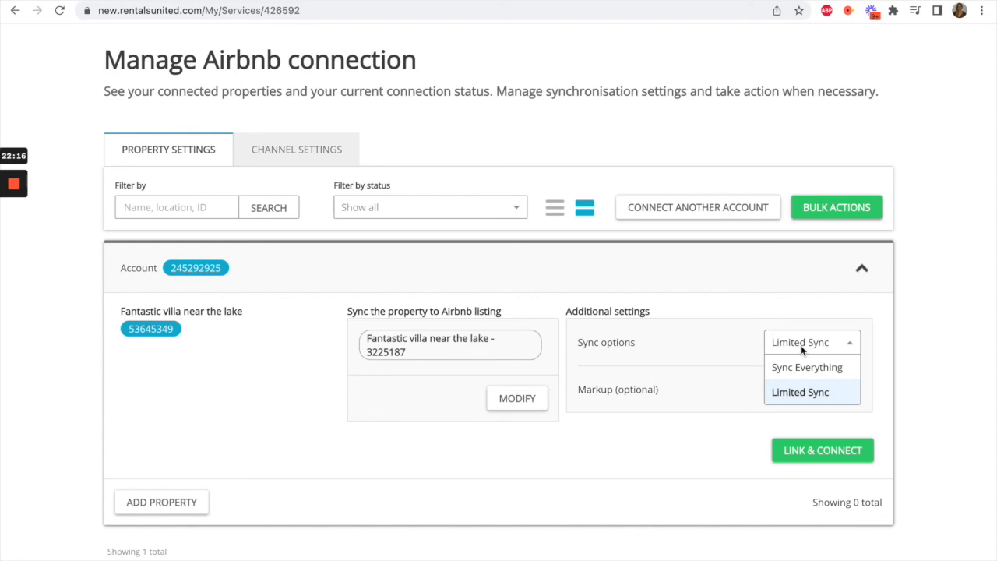
left_click(800, 392)
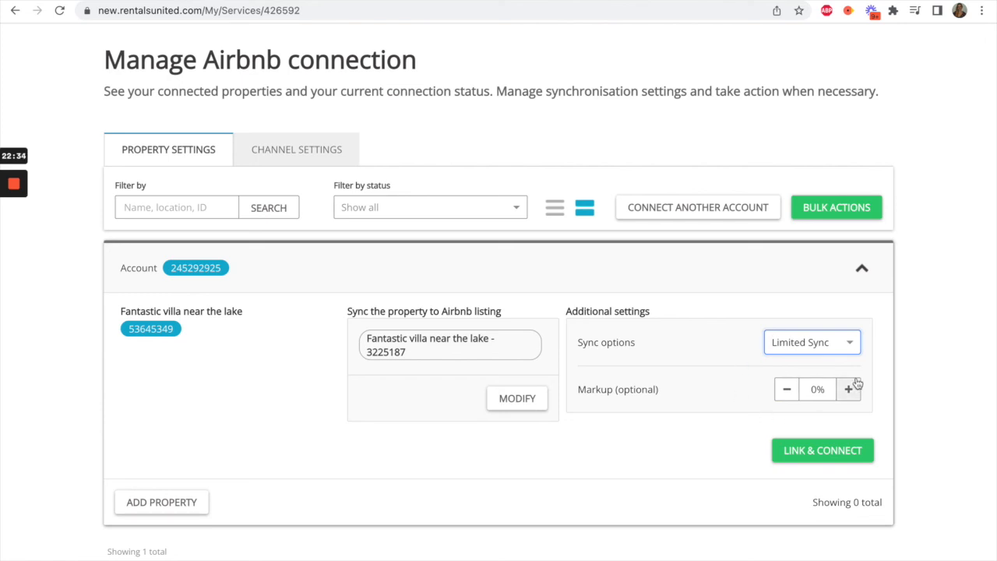
left_click(825, 456)
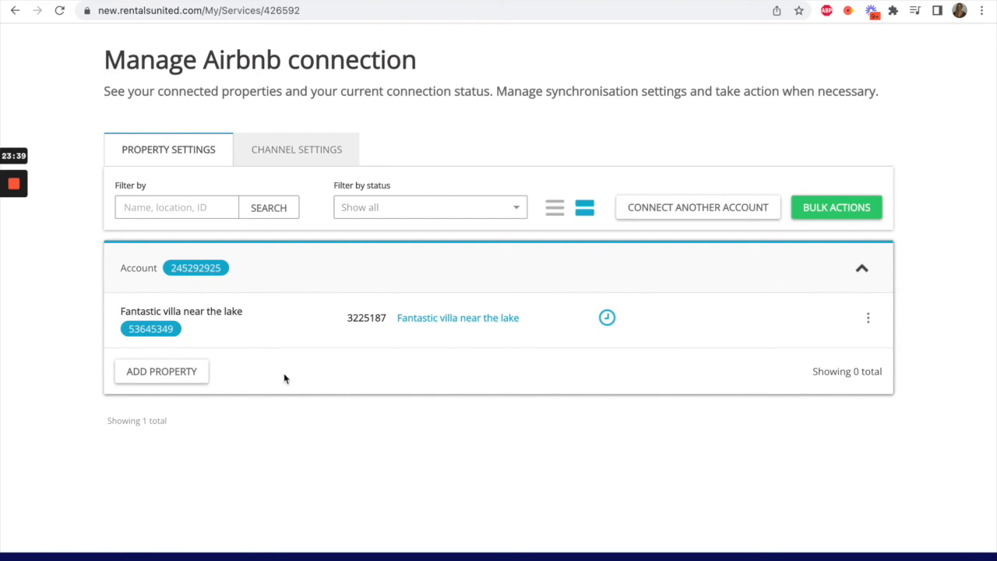
- Add Private Bongalow close to city center as a property not yet published in Airbnb and create its new listing
left_click(178, 376)
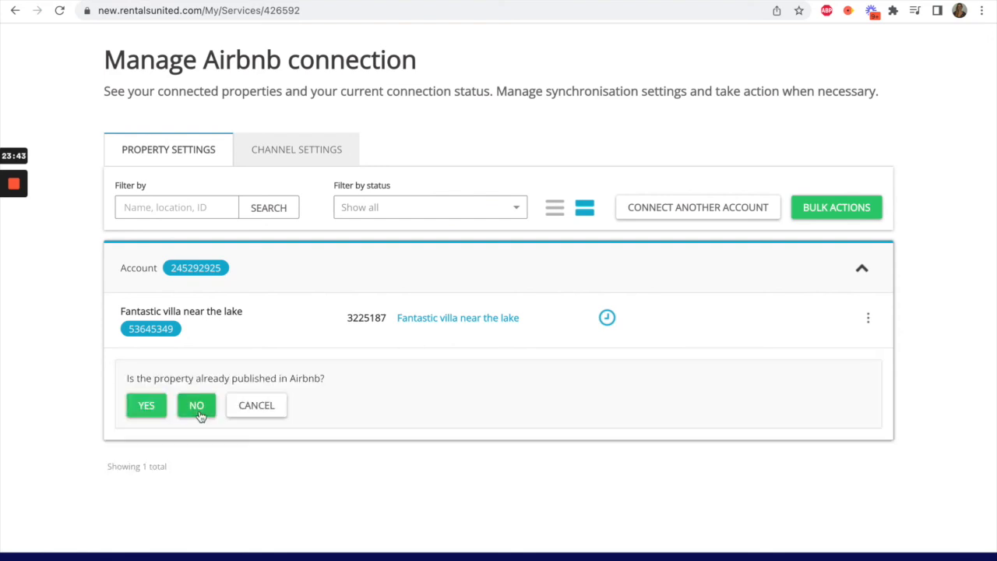
left_click(198, 407)
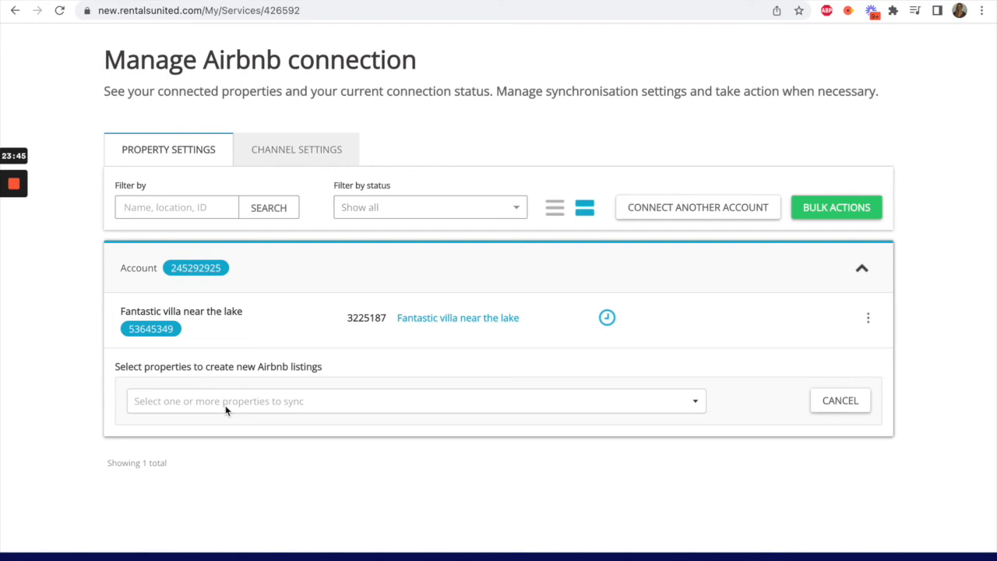
left_click(225, 405)
scroll(225, 405, "down", 1)
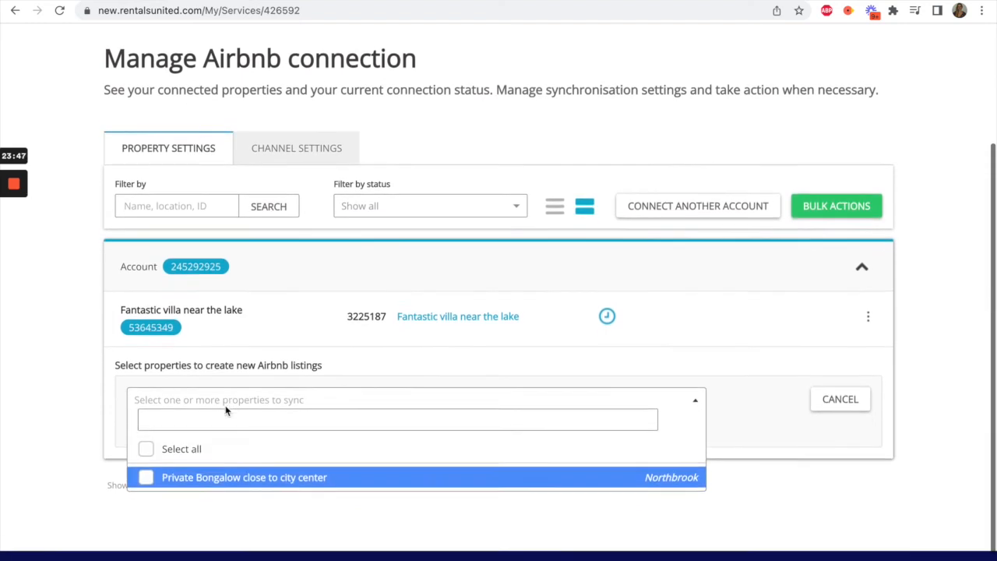
left_click(145, 459)
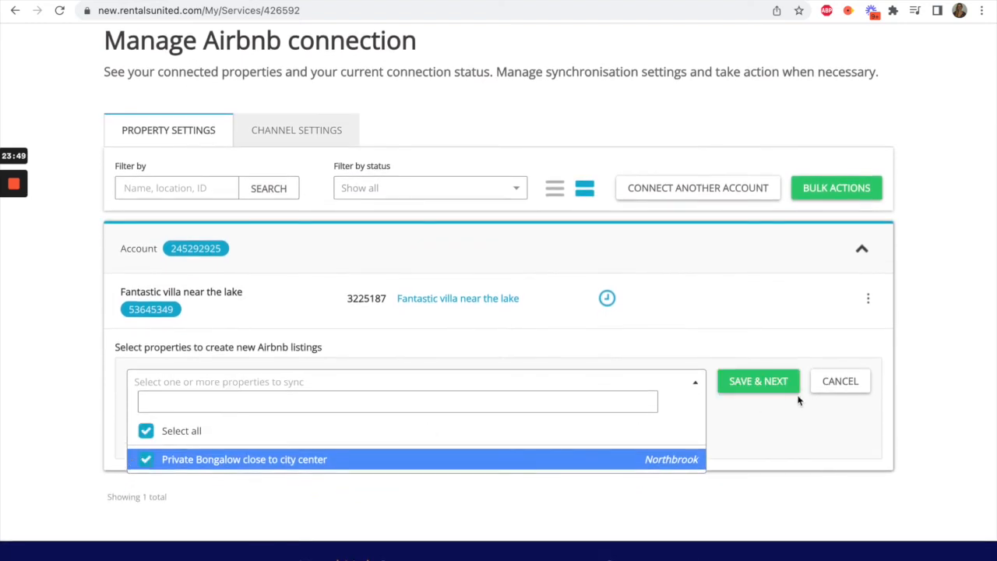
left_click(779, 415)
left_click(759, 381)
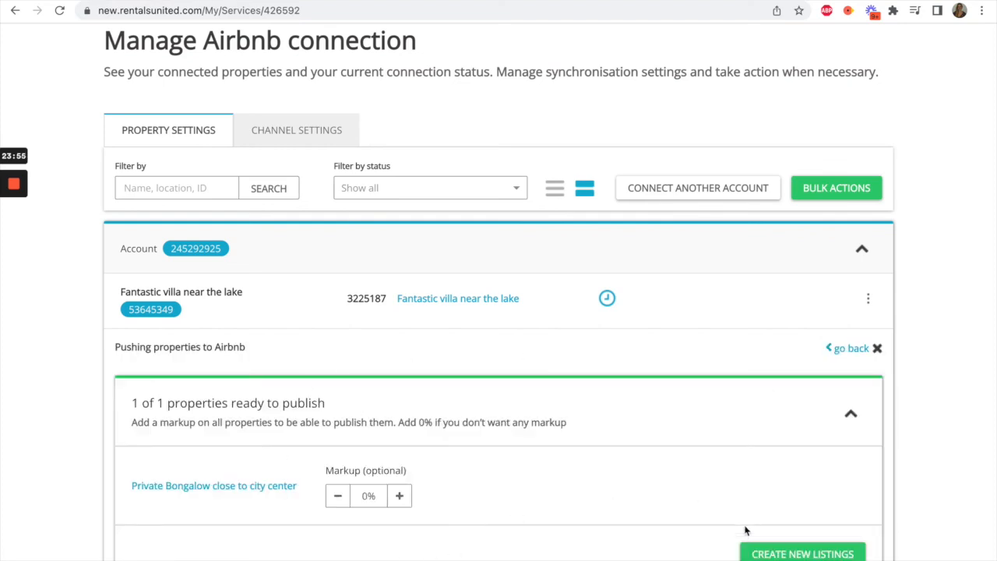
left_click(775, 553)
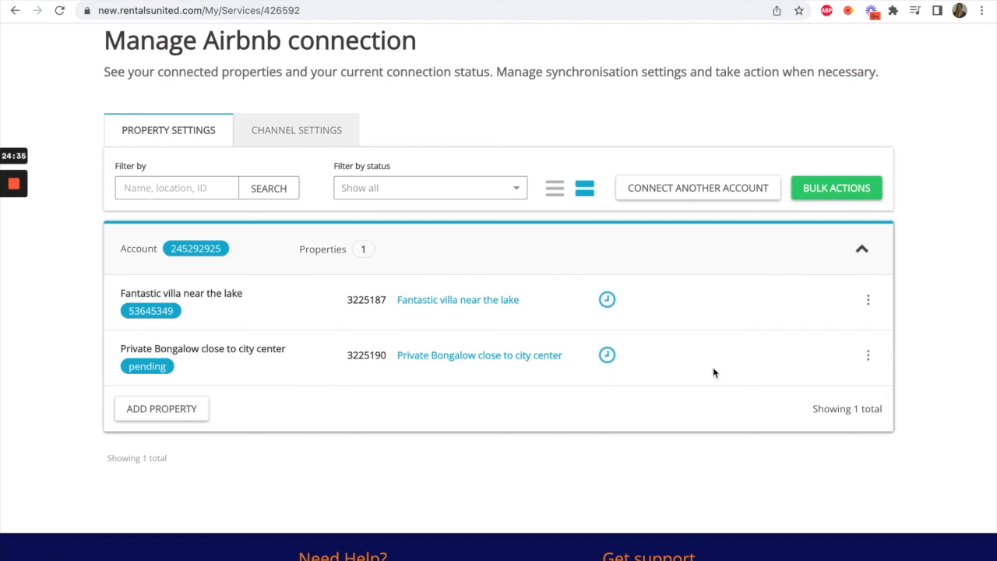